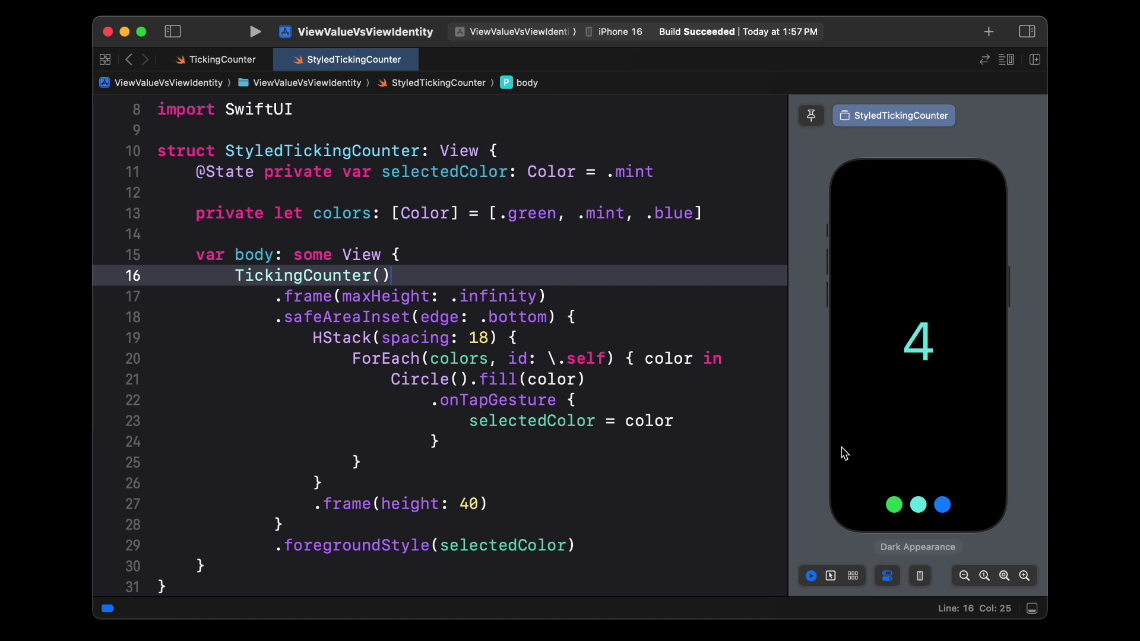
# Cycle the live counter through green, mint and blue repeatedly, finishing on blue
pyautogui.click(893, 505)
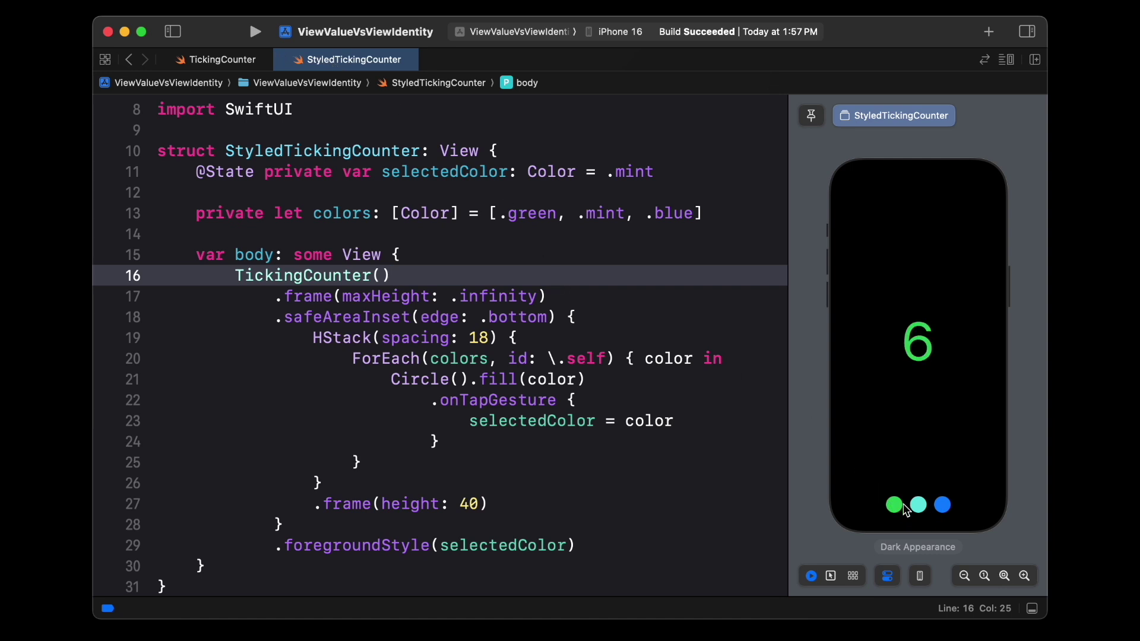
pyautogui.click(918, 506)
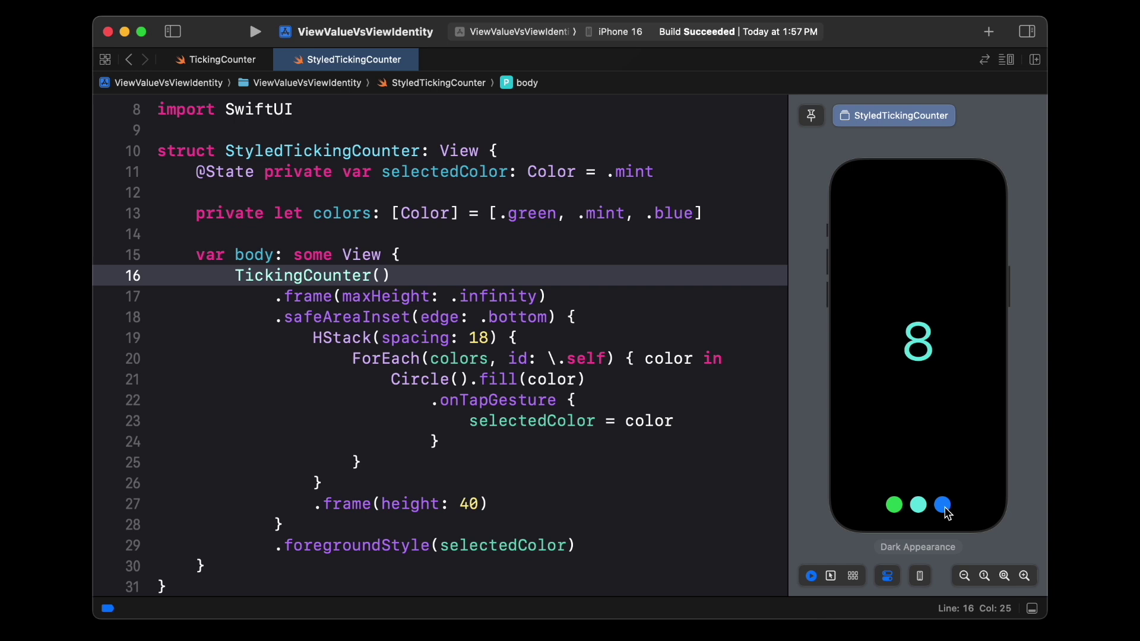
pyautogui.click(942, 506)
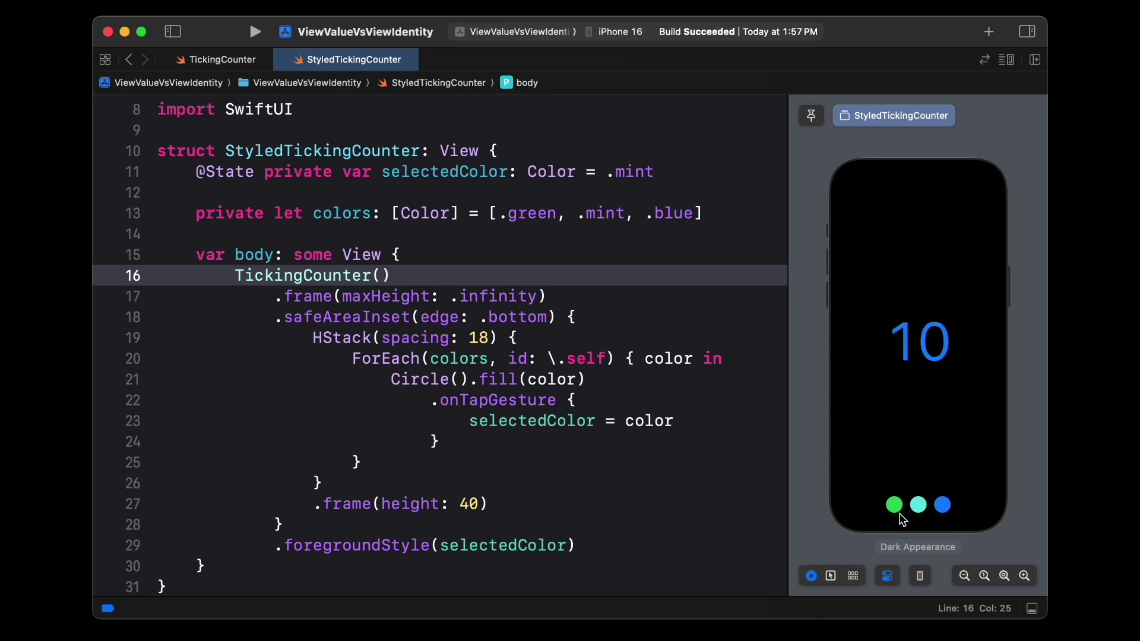
pyautogui.click(894, 506)
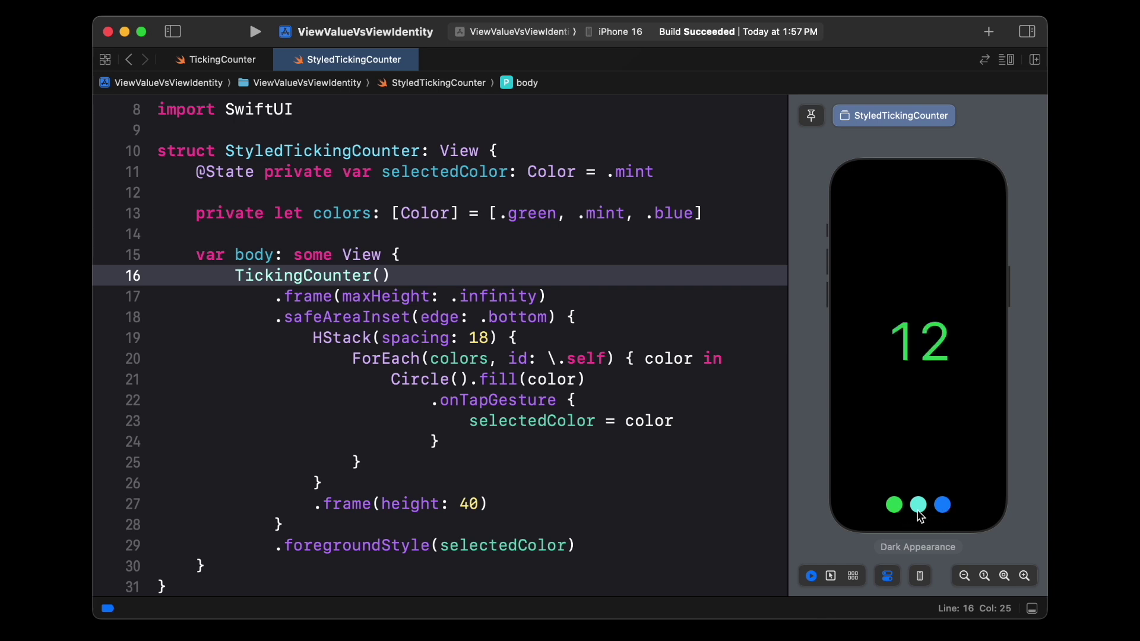
pyautogui.click(918, 506)
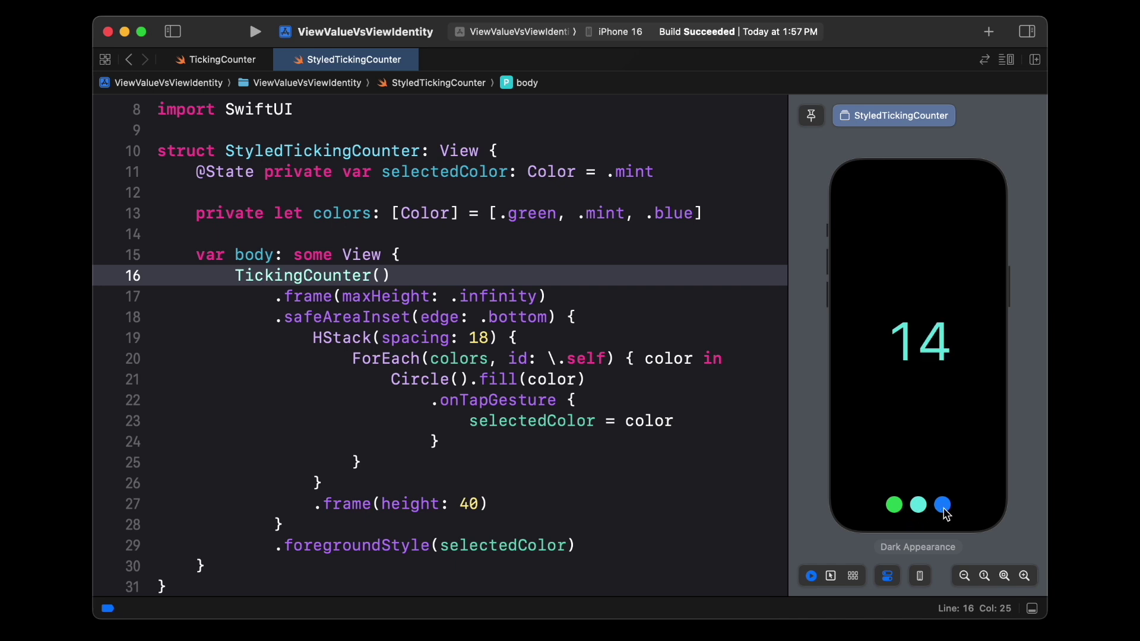
pyautogui.click(942, 506)
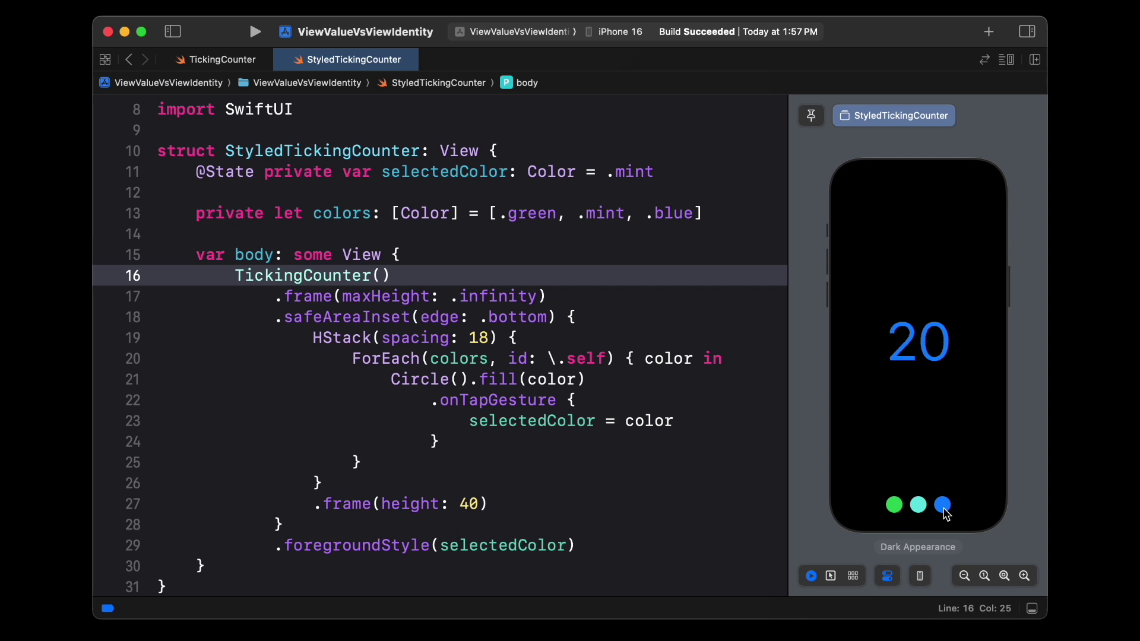
pyautogui.click(894, 505)
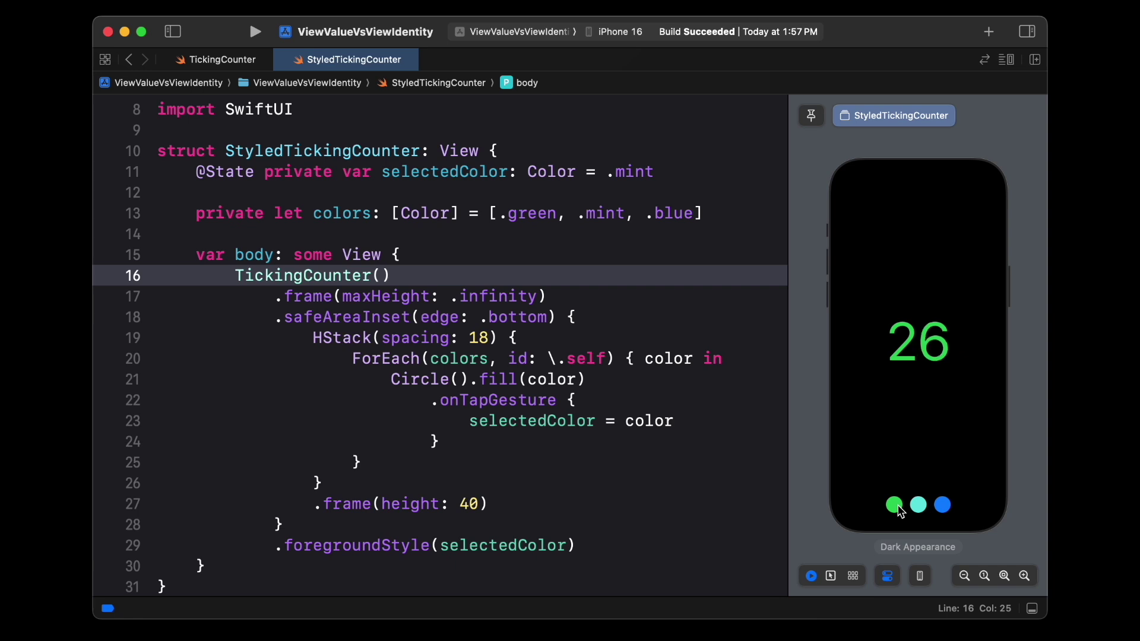
pyautogui.click(942, 507)
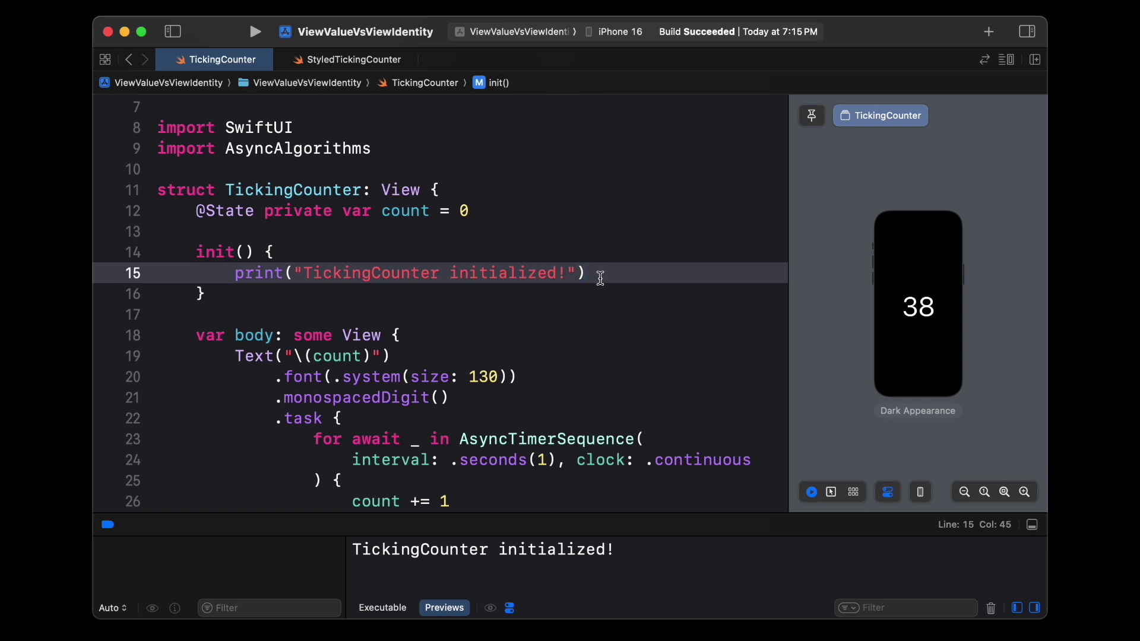
# In StyledTickingCounter, clear the console and recolour the counter green, mint, then blue
pyautogui.click(353, 59)
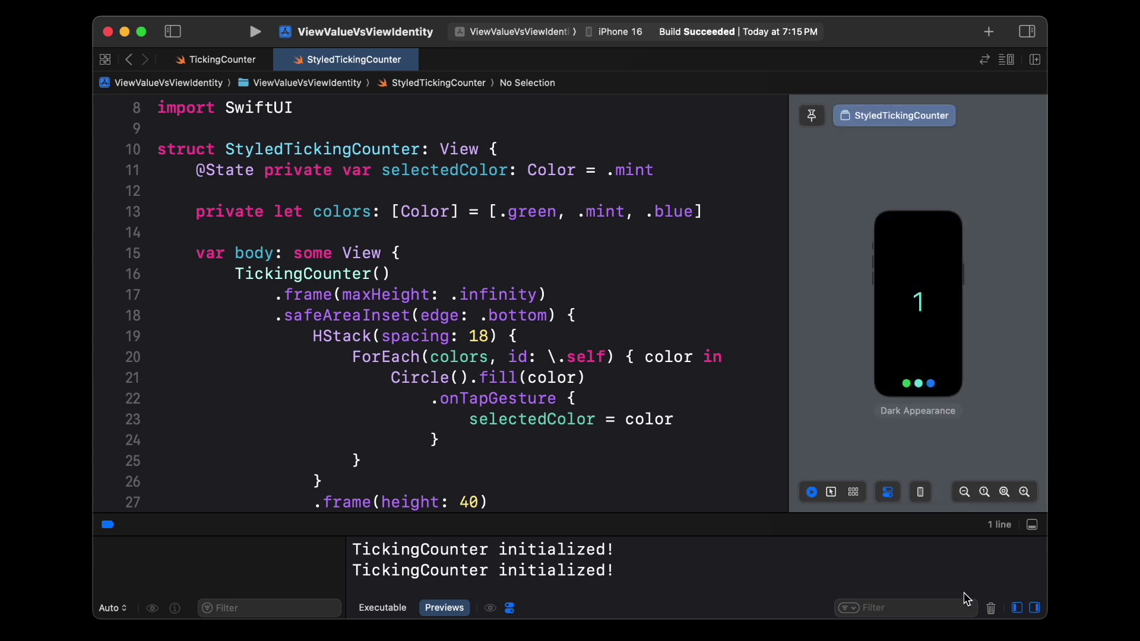
pyautogui.click(991, 608)
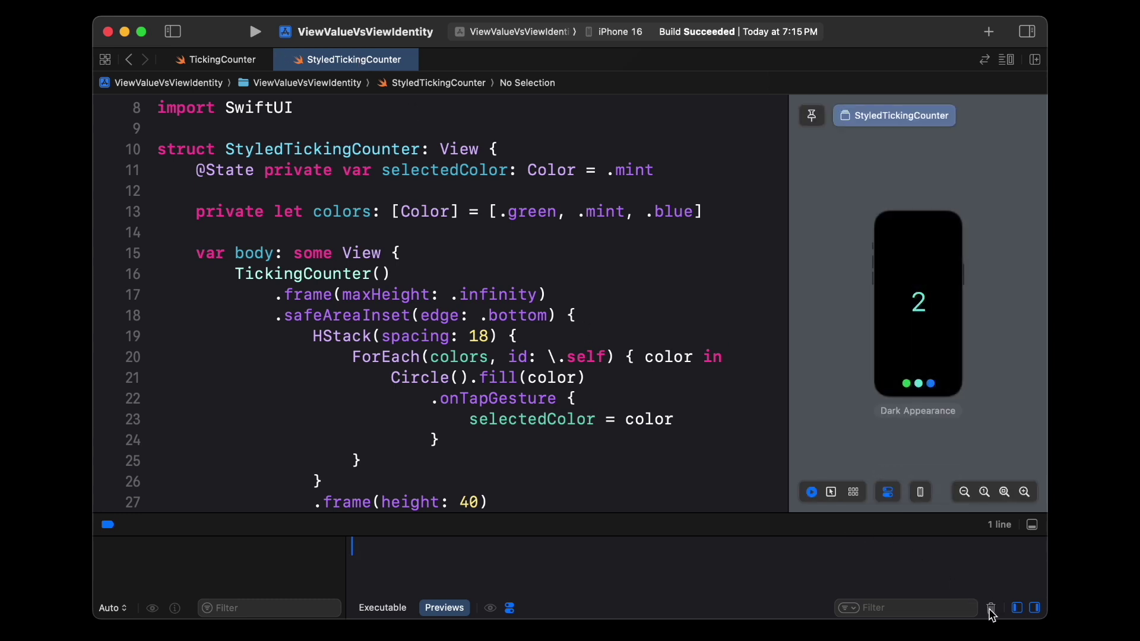
pyautogui.click(907, 383)
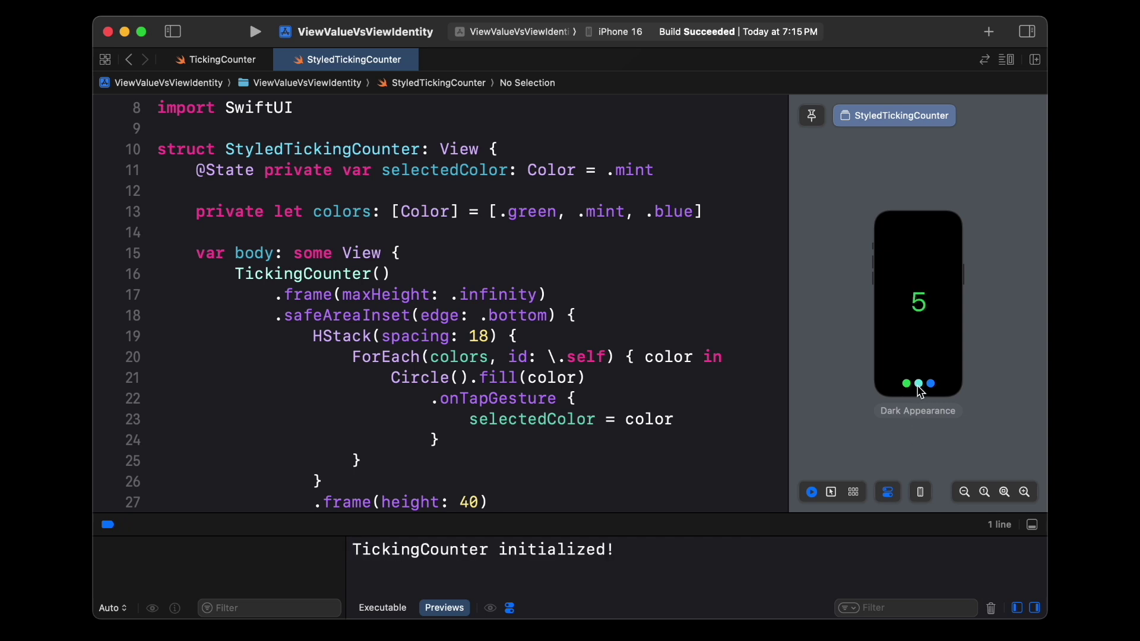
pyautogui.click(919, 383)
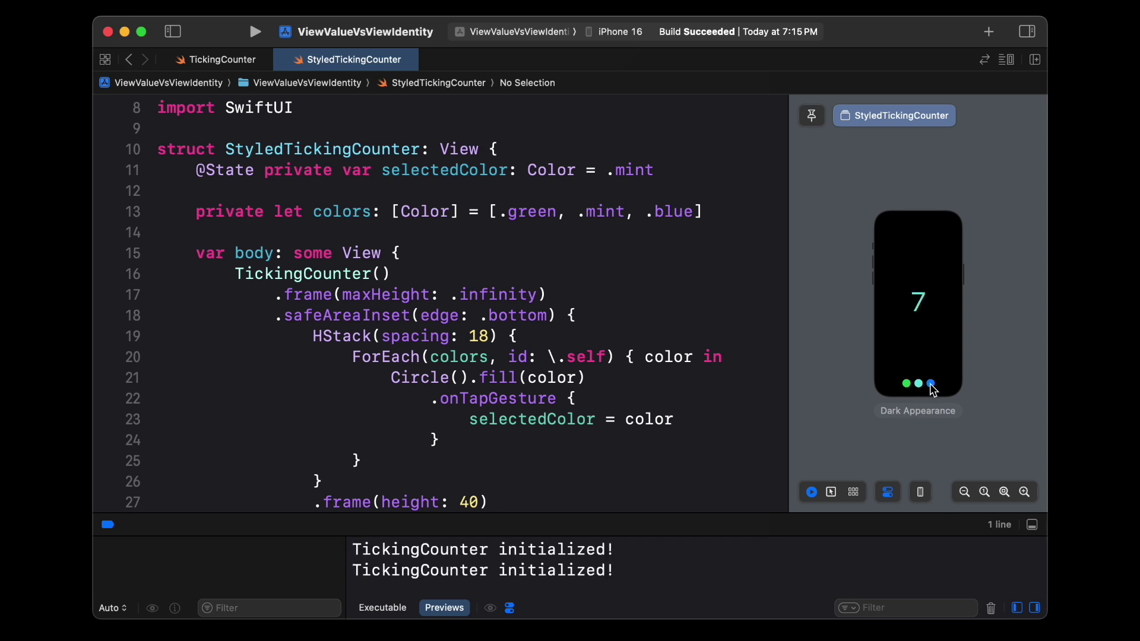
pyautogui.click(933, 384)
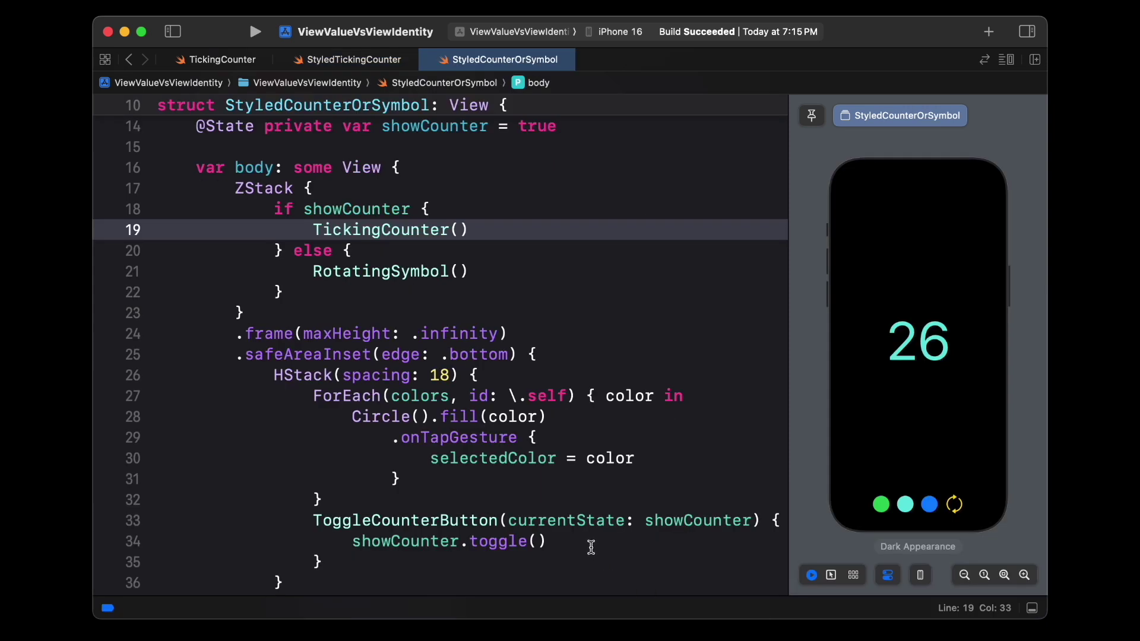
# Swap between the counter and rotating symbol three times, seeing the count reset each time
pyautogui.click(590, 543)
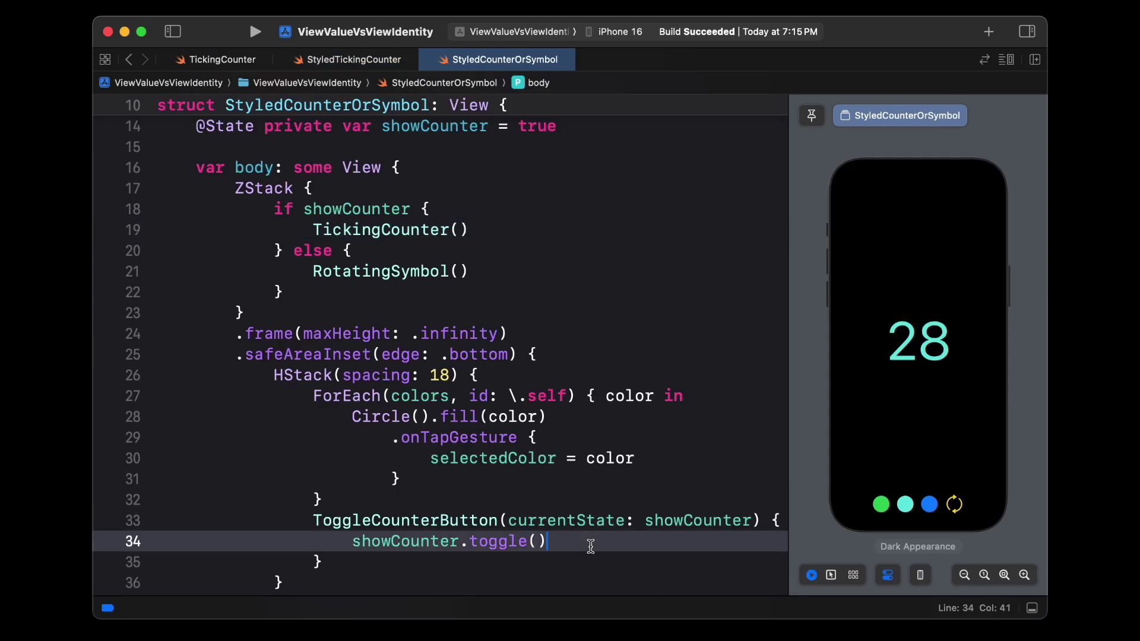
pyautogui.click(953, 504)
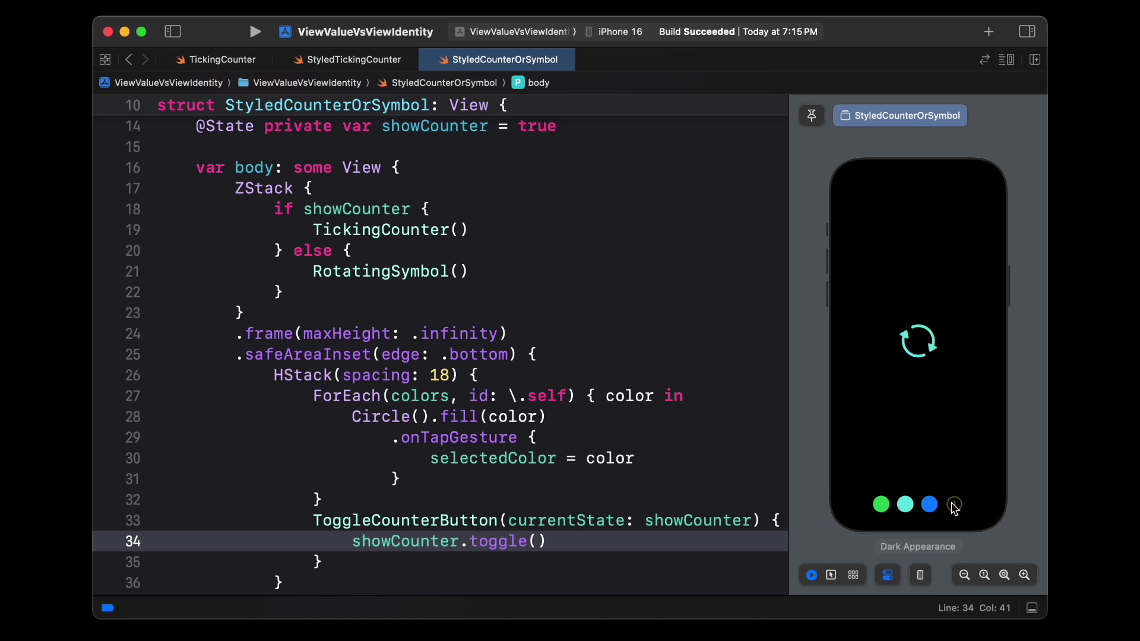
pyautogui.click(954, 505)
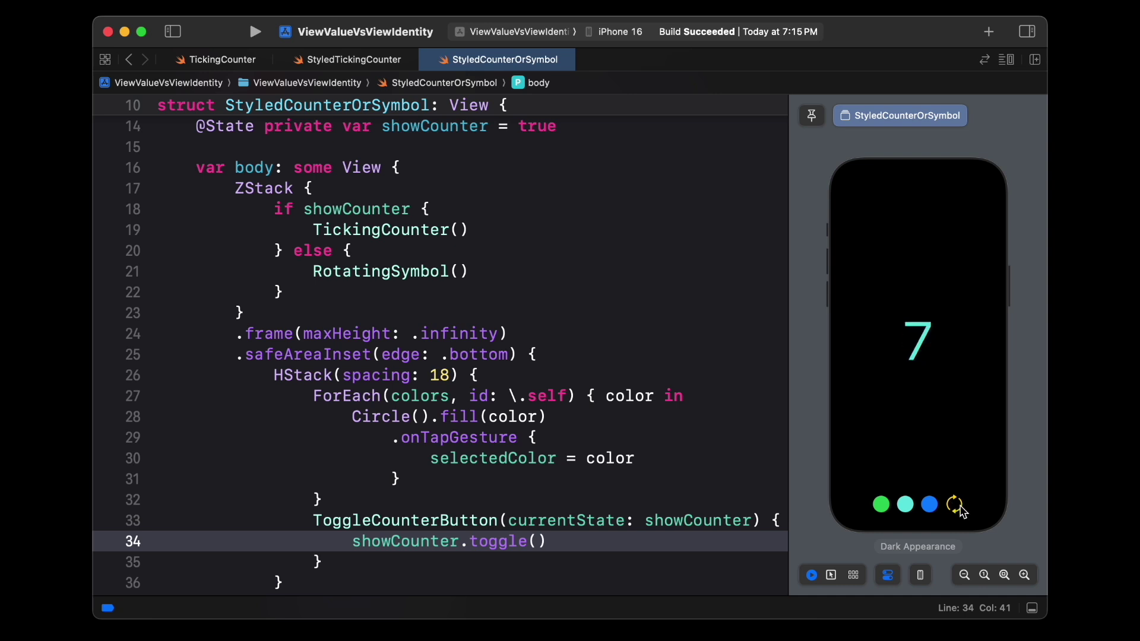
pyautogui.click(956, 505)
pyautogui.click(956, 506)
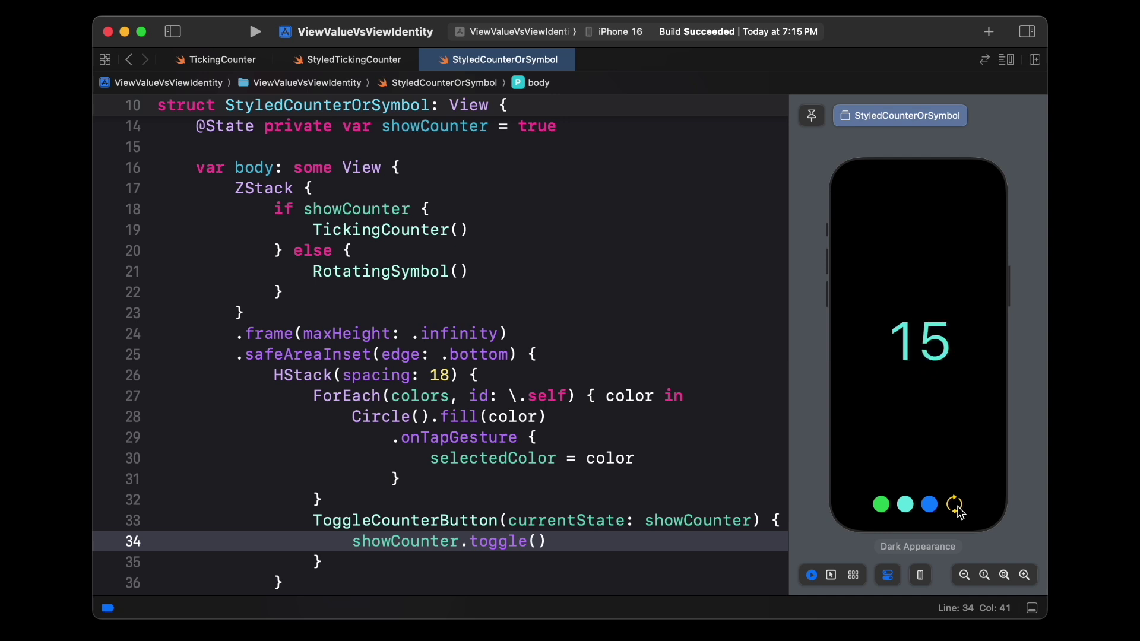
pyautogui.click(956, 504)
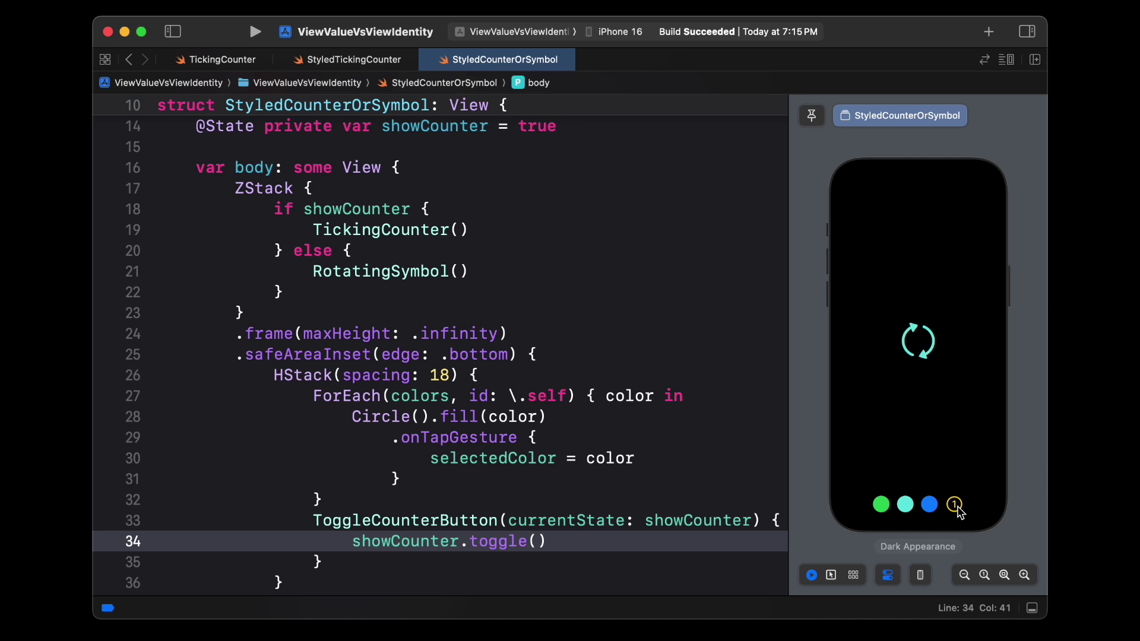
pyautogui.click(955, 504)
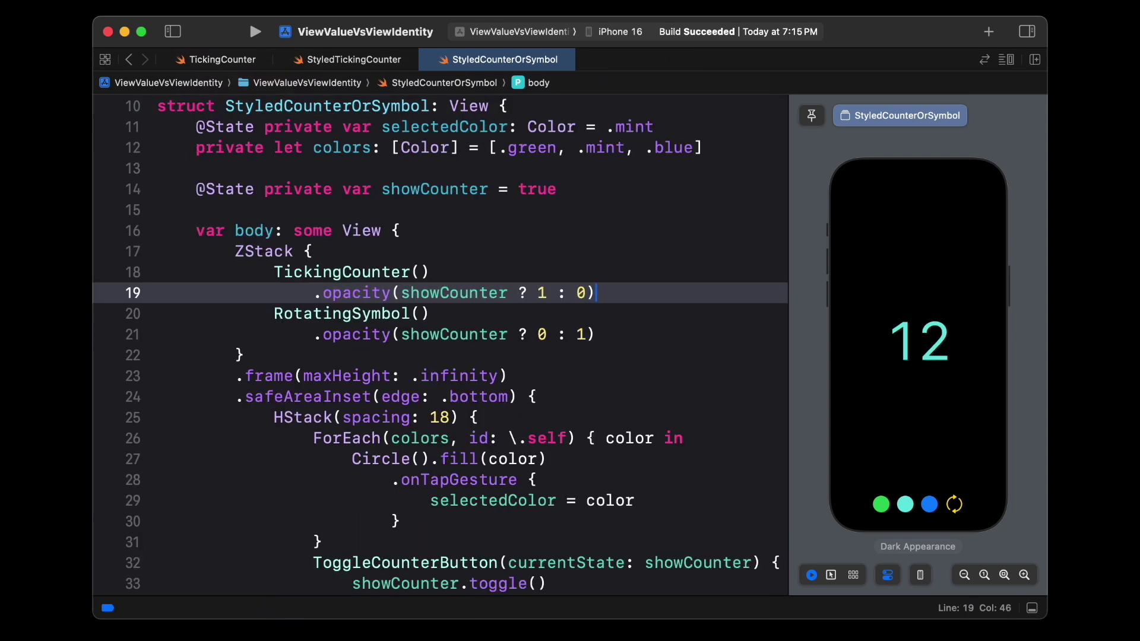
# Swap the counter and rotating symbol back and forth, confirming the hidden counter kept counting
pyautogui.click(953, 504)
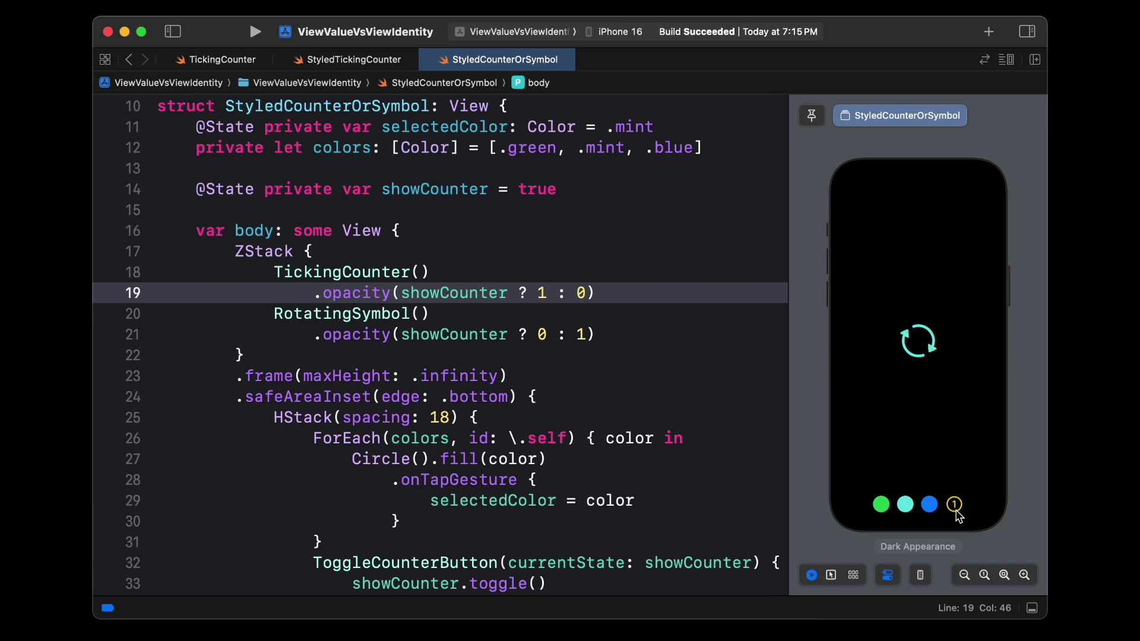
pyautogui.click(954, 506)
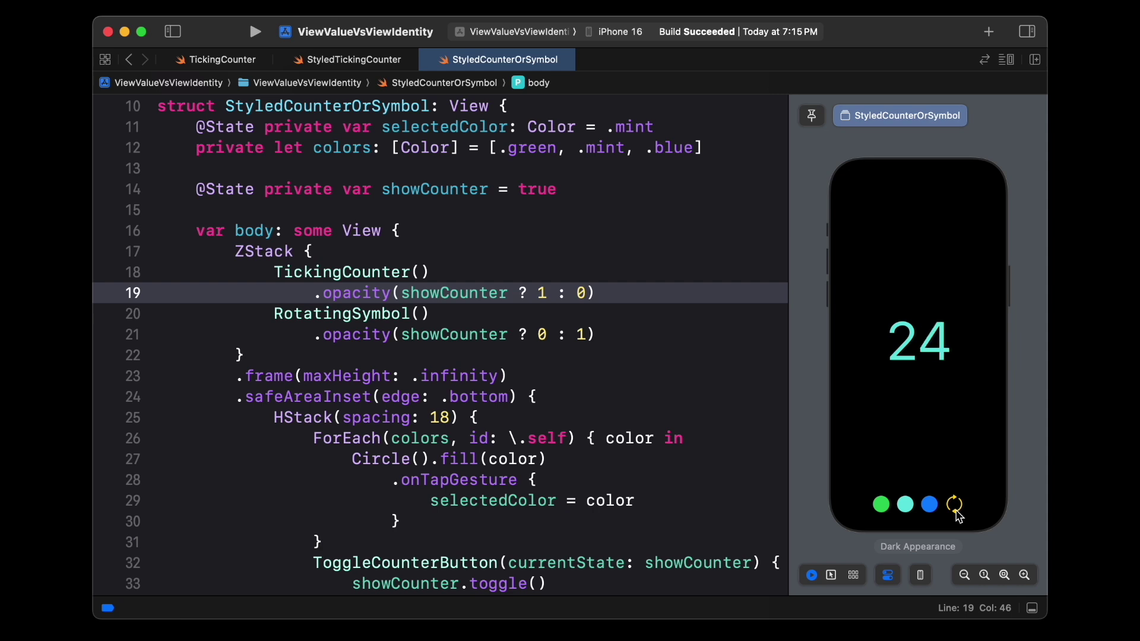
pyautogui.click(956, 505)
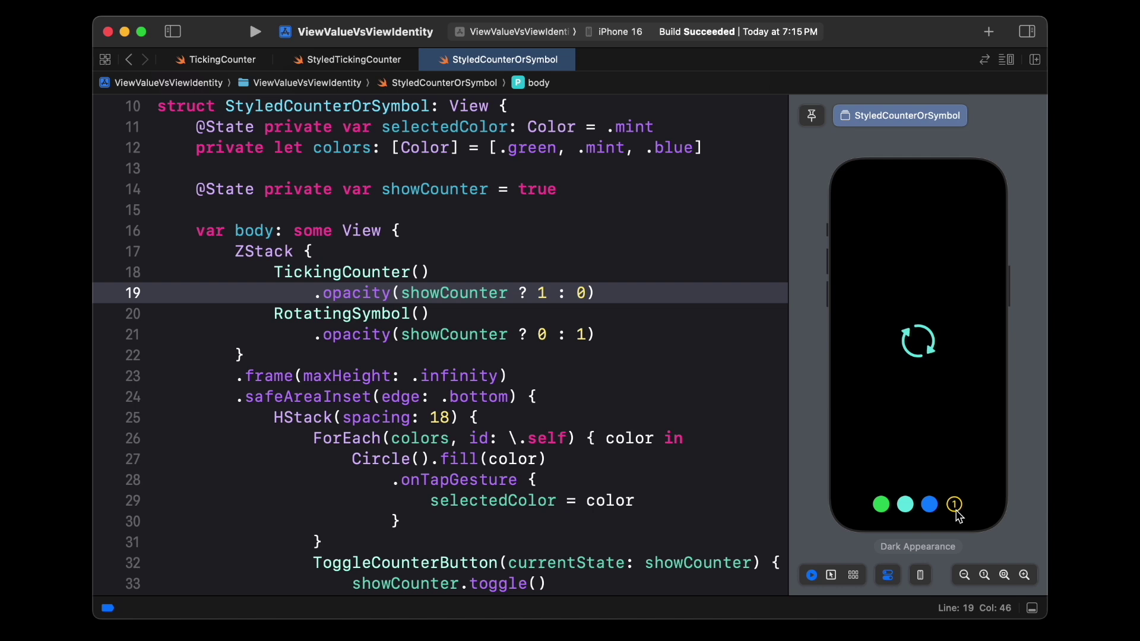
pyautogui.click(955, 506)
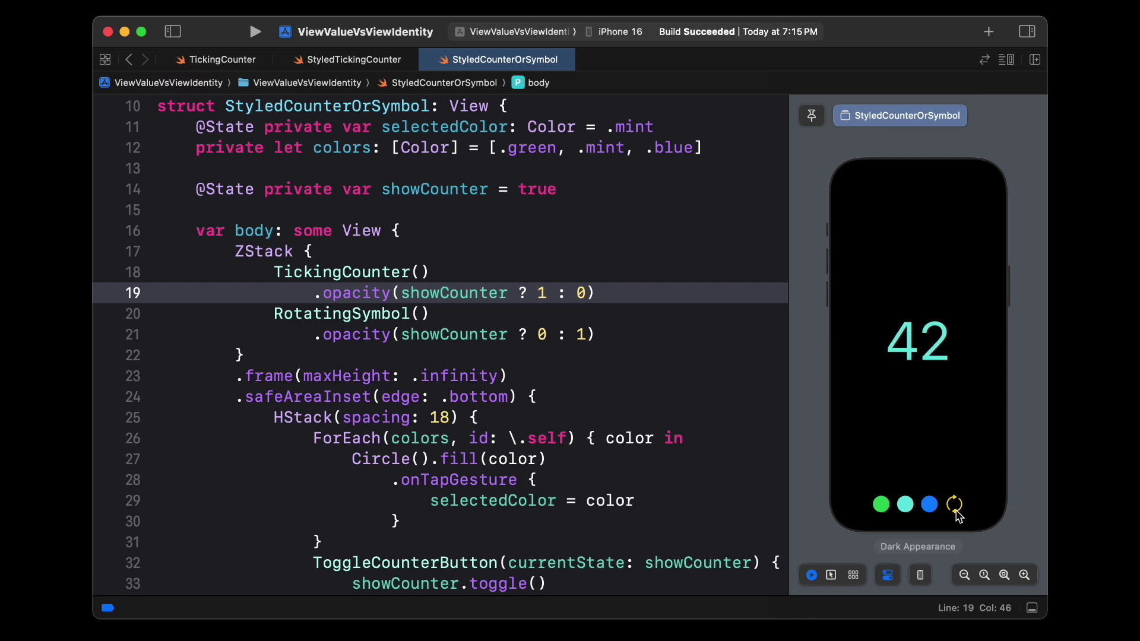
pyautogui.click(955, 506)
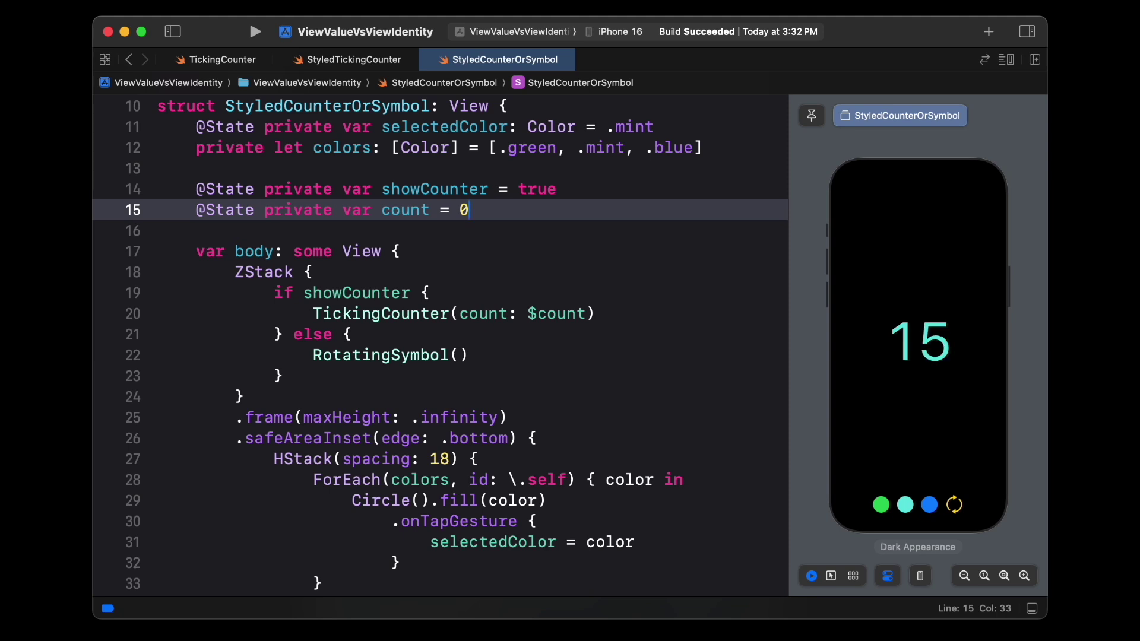
pyautogui.click(955, 505)
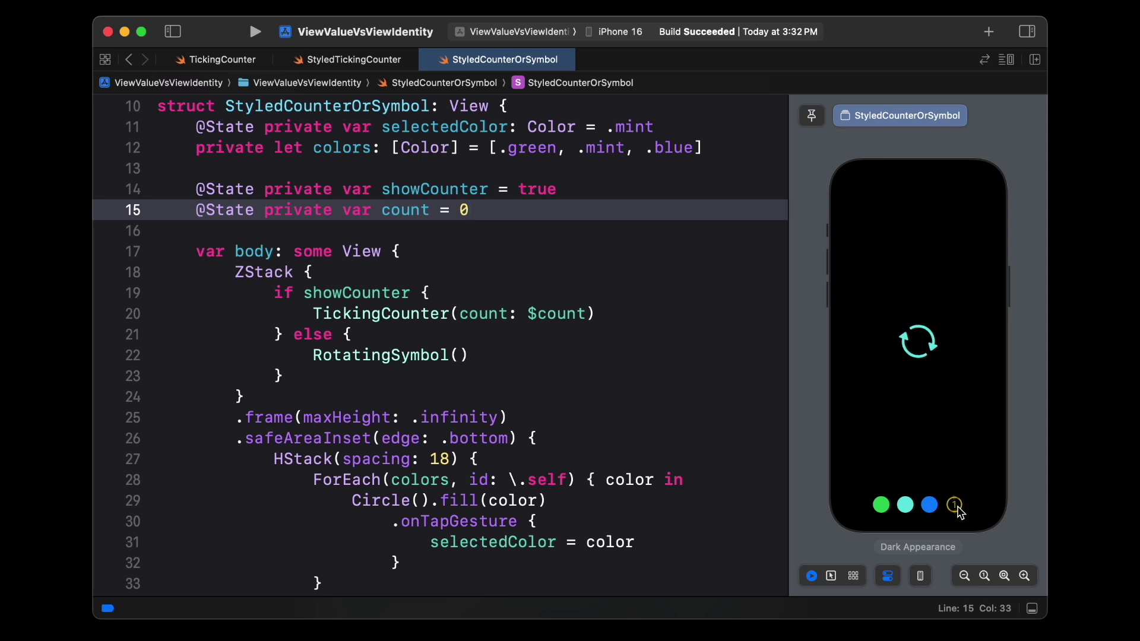
pyautogui.click(955, 507)
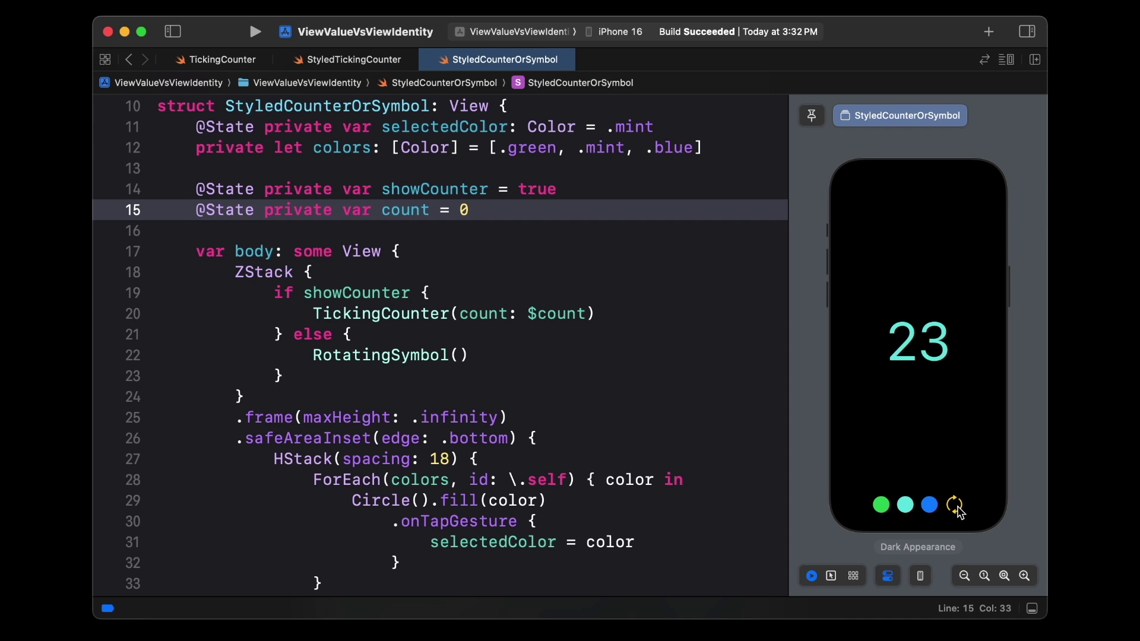
pyautogui.click(955, 505)
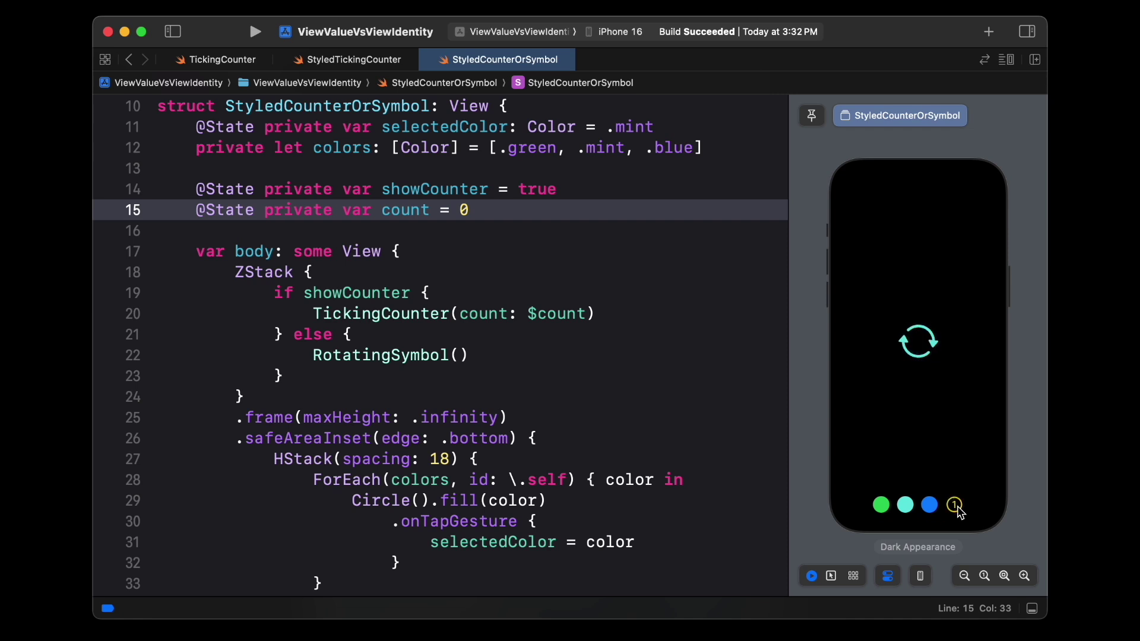
pyautogui.click(955, 505)
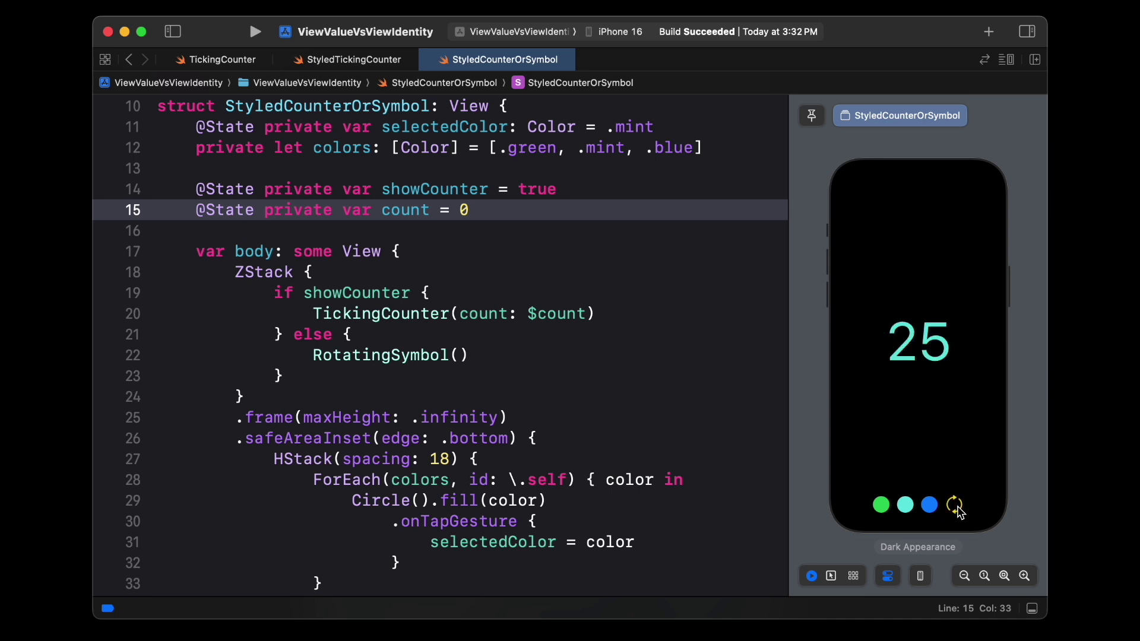